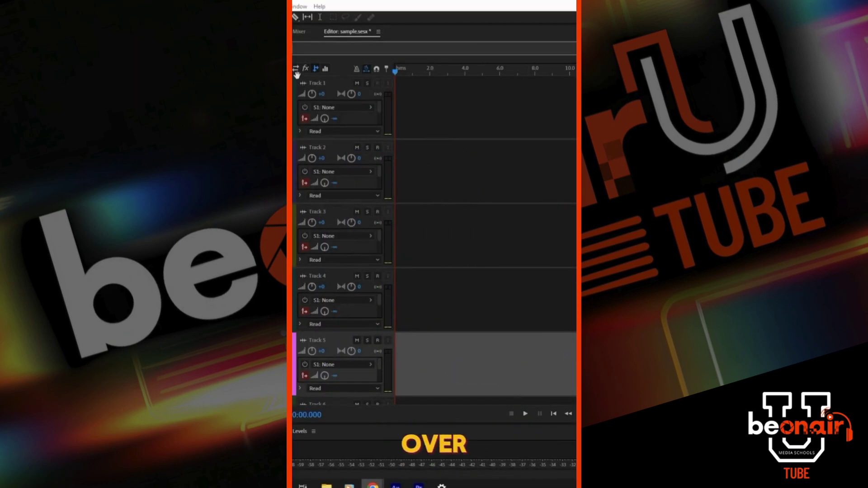
Step: Set Track 1 input to Stereo > Microphone (RODECaster) and output to Stereo > Speakers (Realtek)
left_click(296, 69)
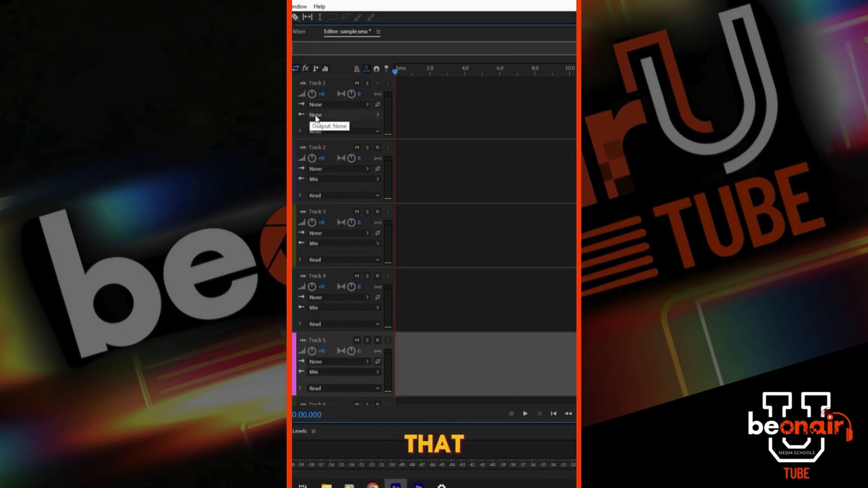
left_click(325, 106)
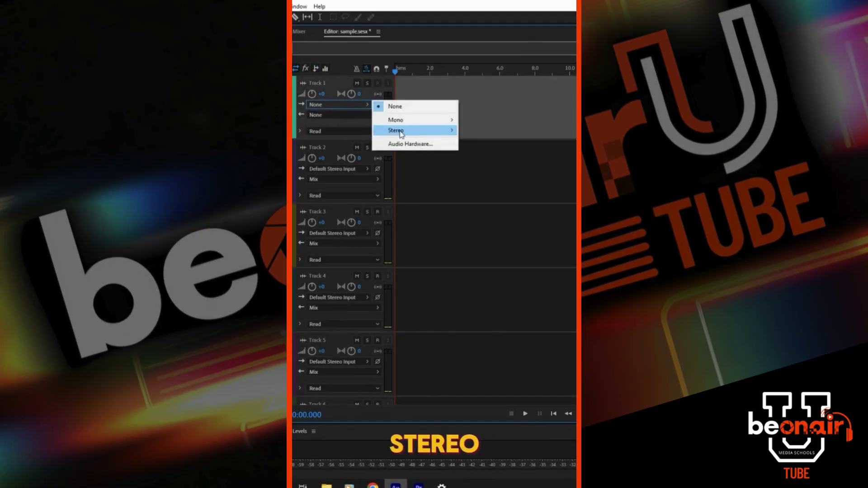
left_click(500, 145)
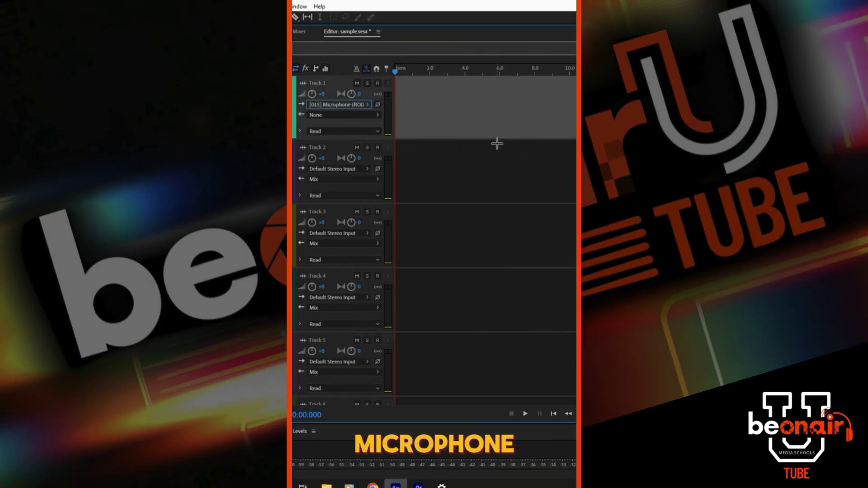
left_click(357, 120)
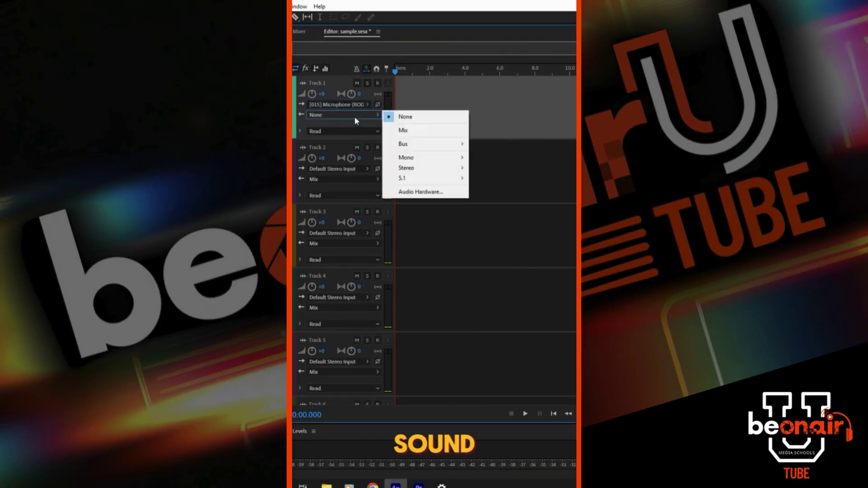
mouse_move(406, 168)
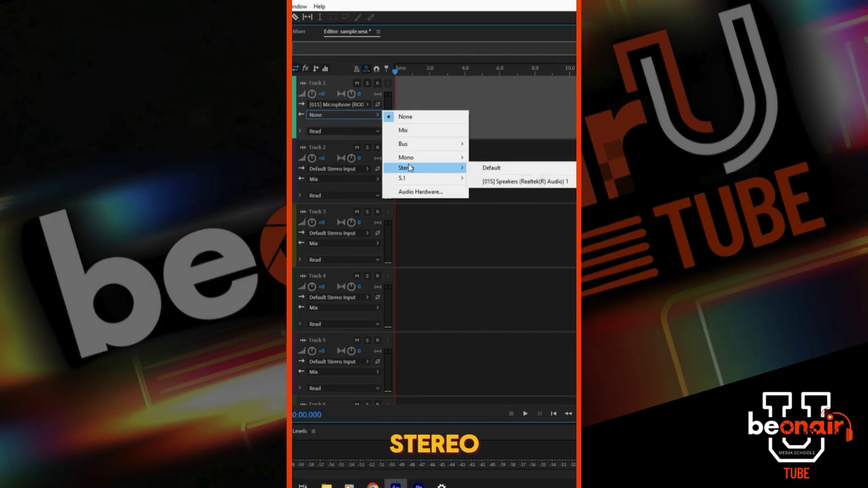
left_click(494, 181)
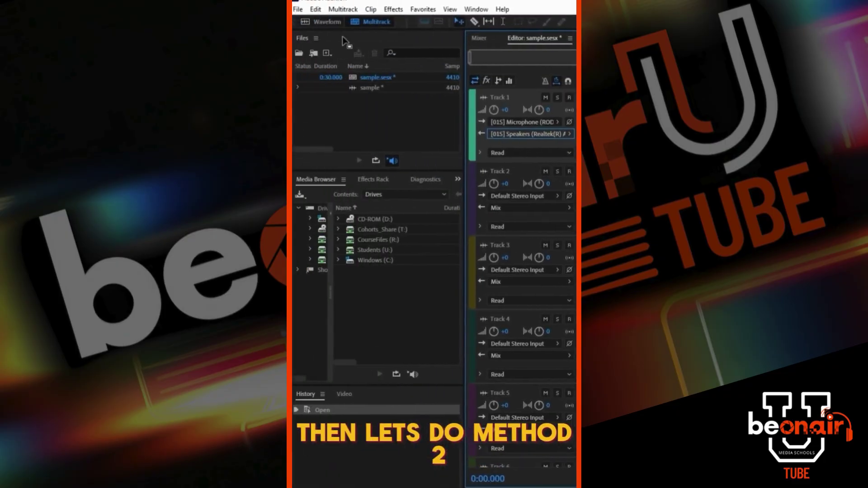
Step: In Audio Hardware preferences, keep RODECaster microphone as default input and confirm Realtek speakers as output
left_click(318, 10)
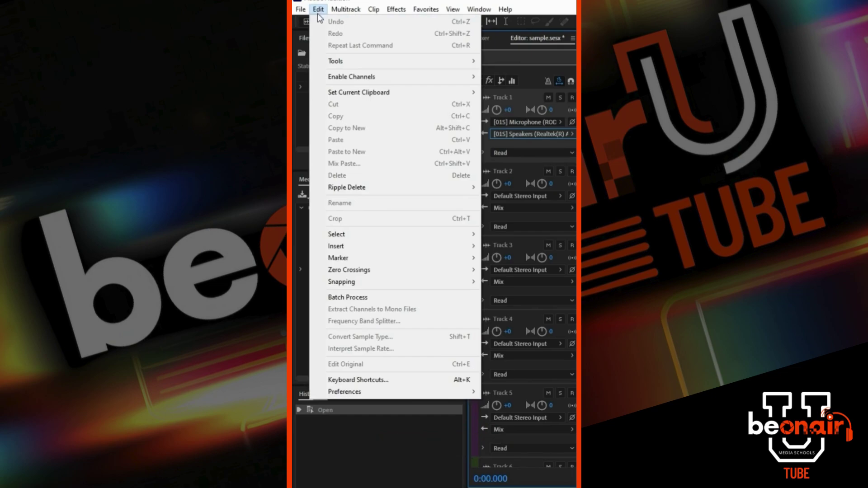
mouse_move(345, 392)
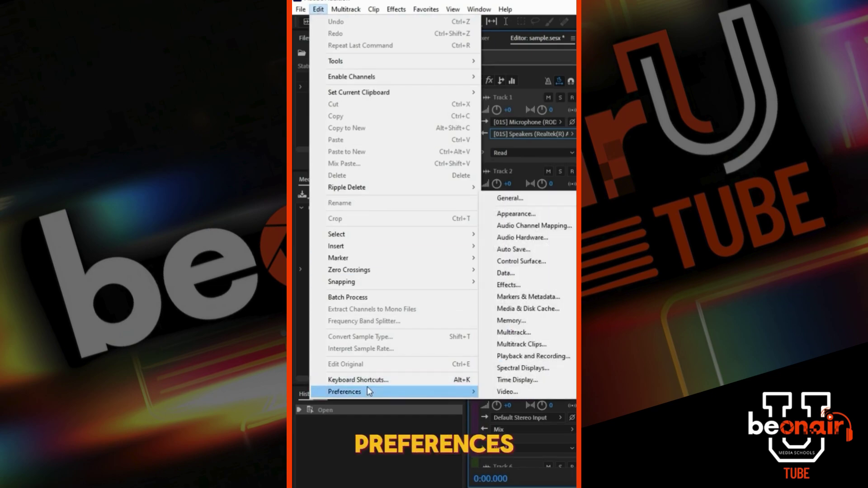
left_click(529, 239)
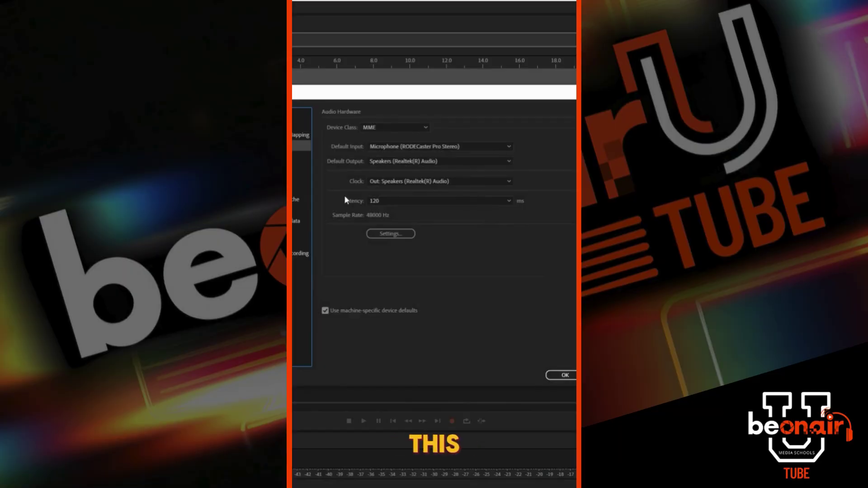
left_click(407, 147)
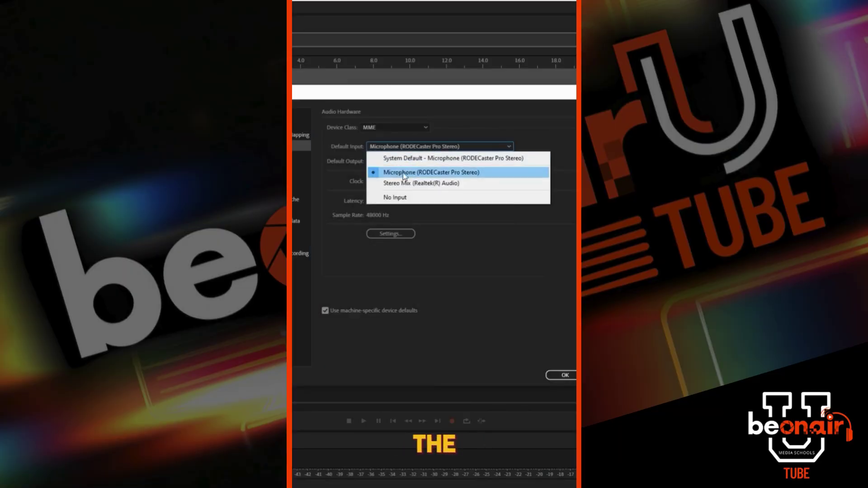
left_click(404, 174)
left_click(431, 163)
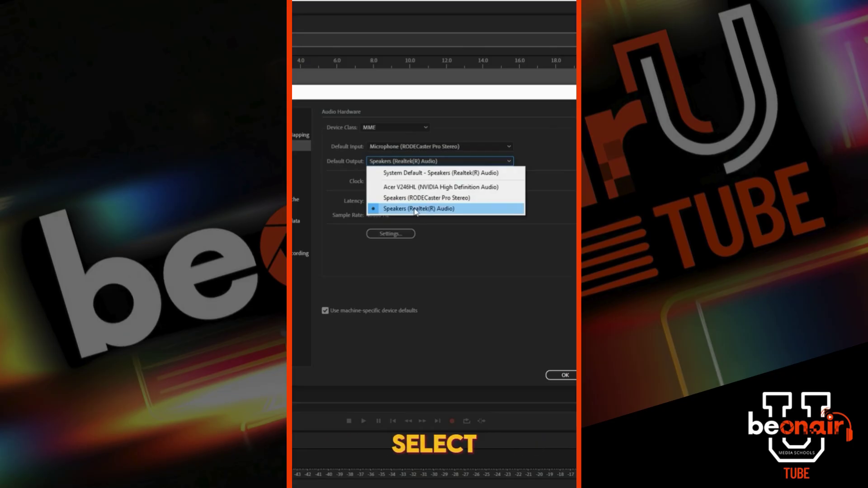
left_click(434, 172)
left_click(490, 262)
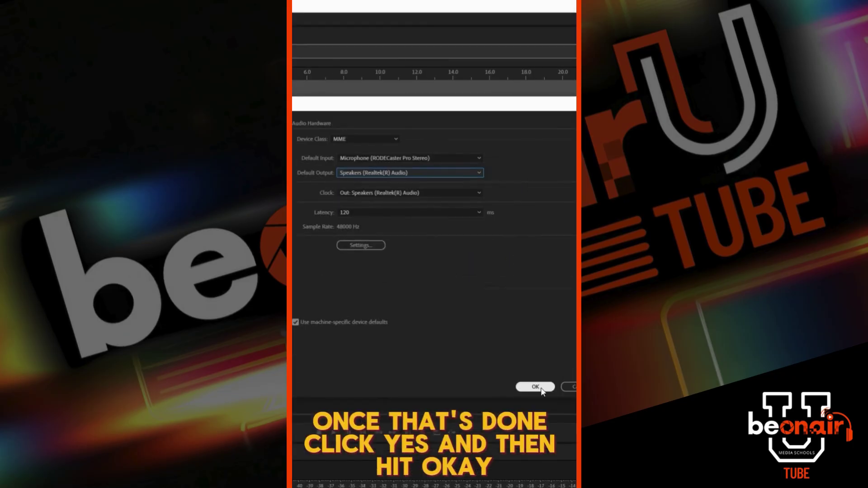
Step: Apply the Audition preferences and verify Windows uses Realtek speakers and the RODECaster microphone
left_click(553, 375)
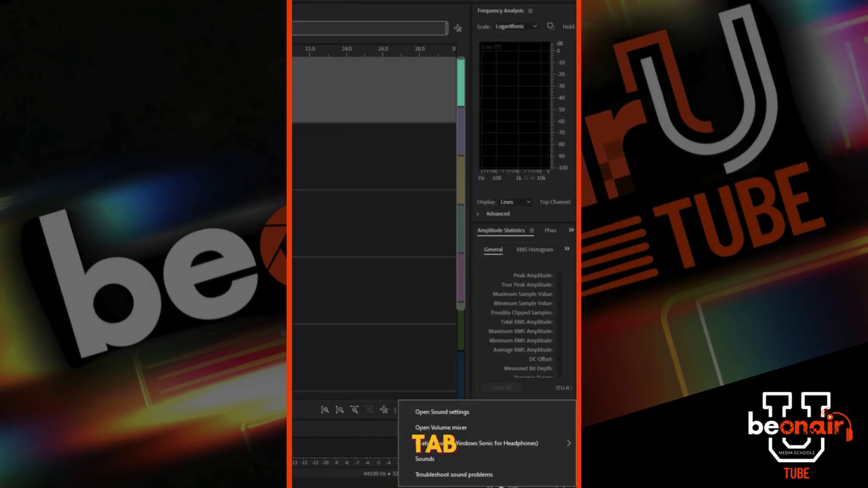
left_click(453, 414)
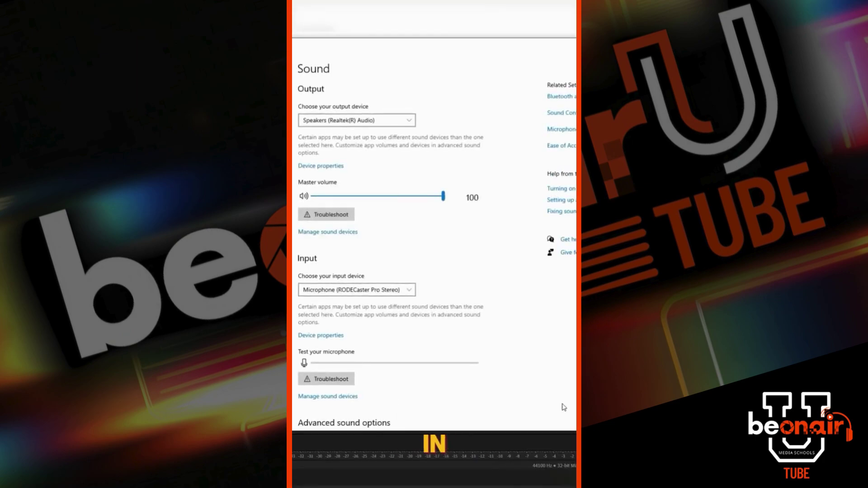
left_click(347, 120)
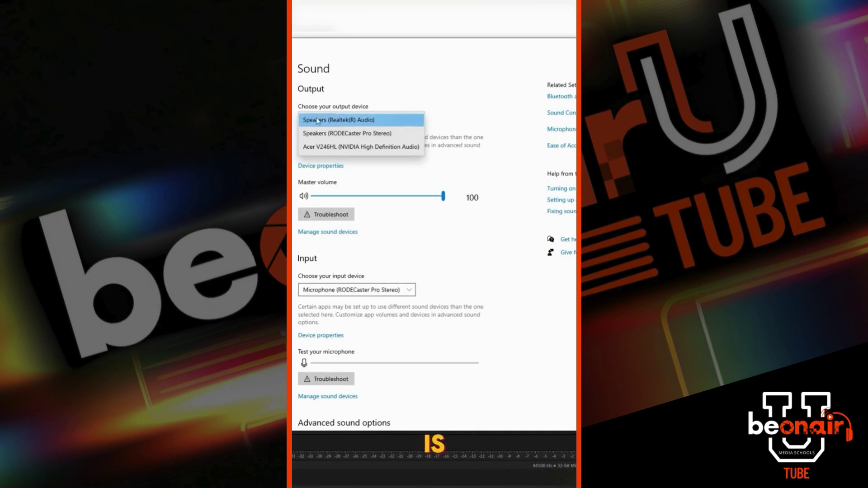
left_click(516, 304)
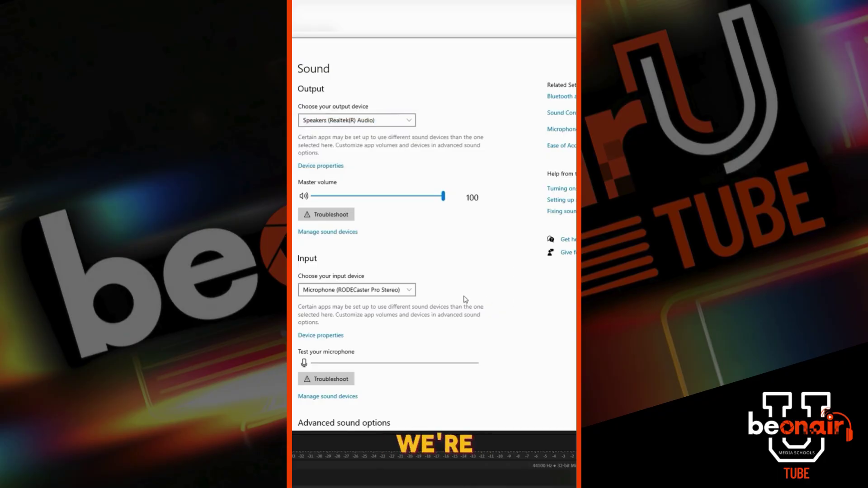
left_click(391, 291)
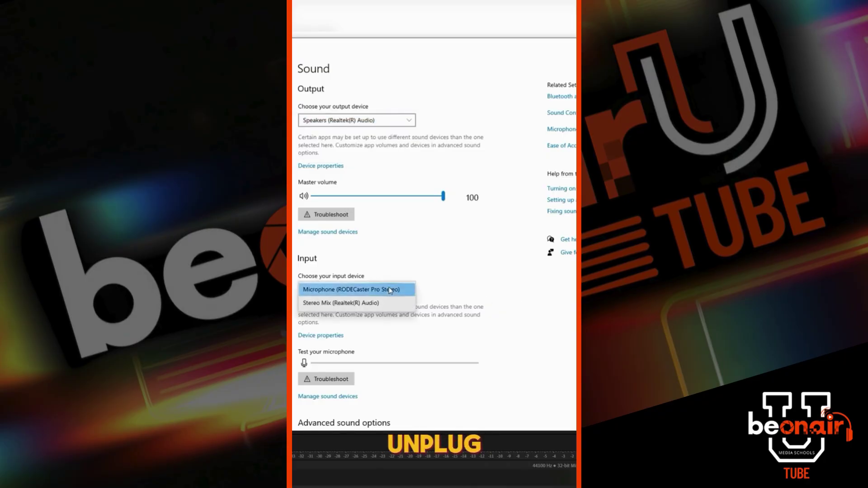
left_click(352, 290)
Step: Disable and re-enable the Realtek speakers, then expand the disabled RODECaster speakers entry
left_click(318, 232)
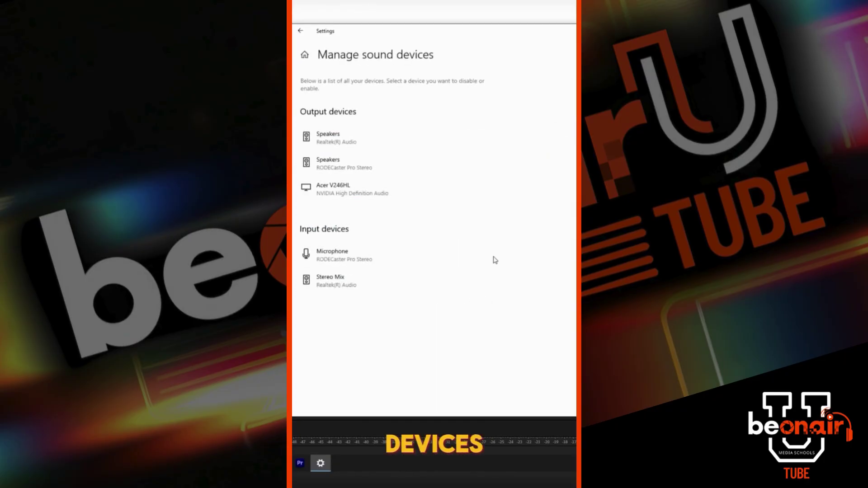
left_click(379, 148)
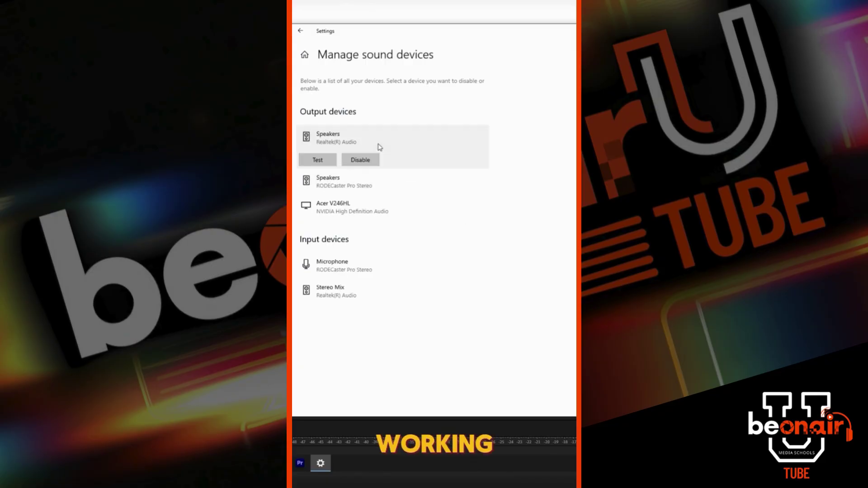
left_click(360, 159)
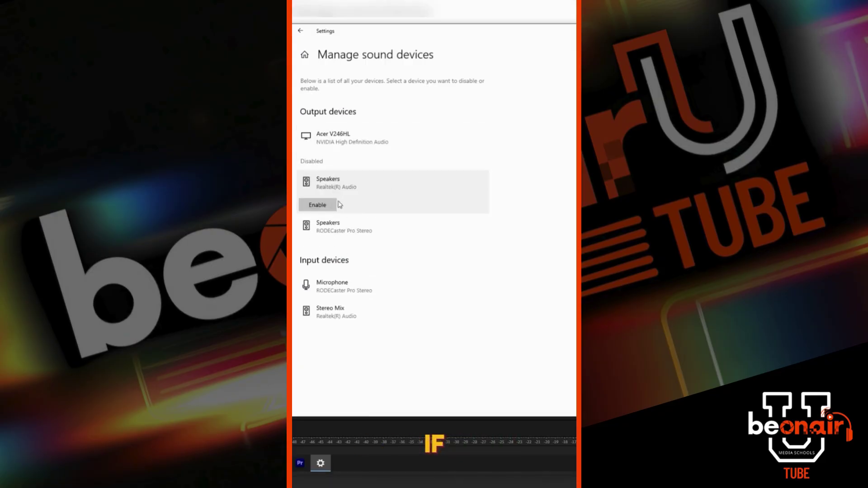
left_click(318, 204)
left_click(392, 211)
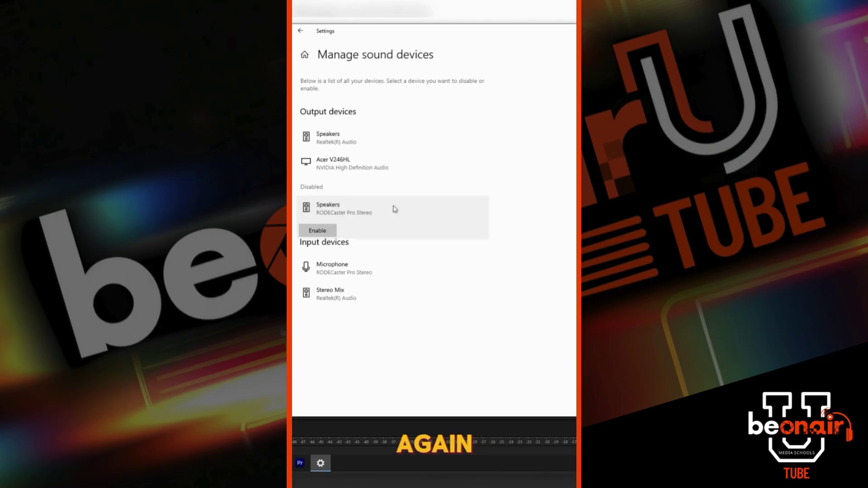